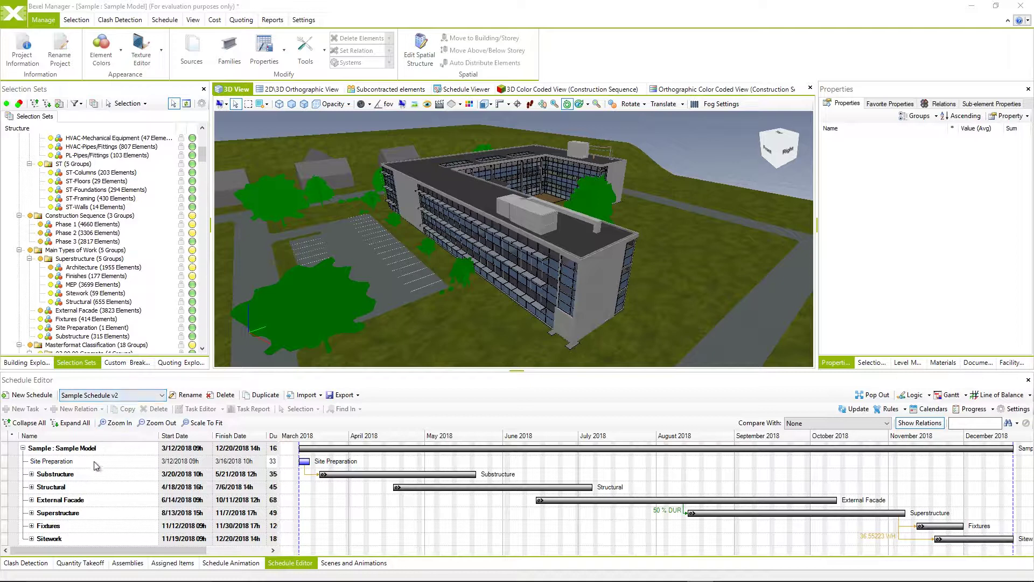
# Step: Select the Substructure row in the Sample Schedule v2 task list
pyautogui.click(95, 476)
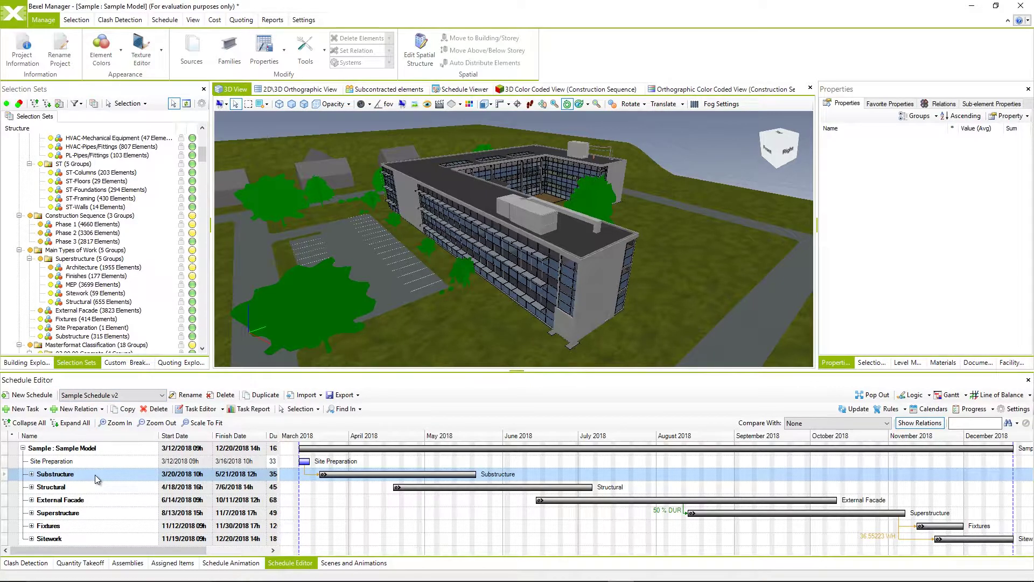
# Step: Open the Substructure Task Editor, then briefly edit the task name and restore it to automatic
pyautogui.click(194, 409)
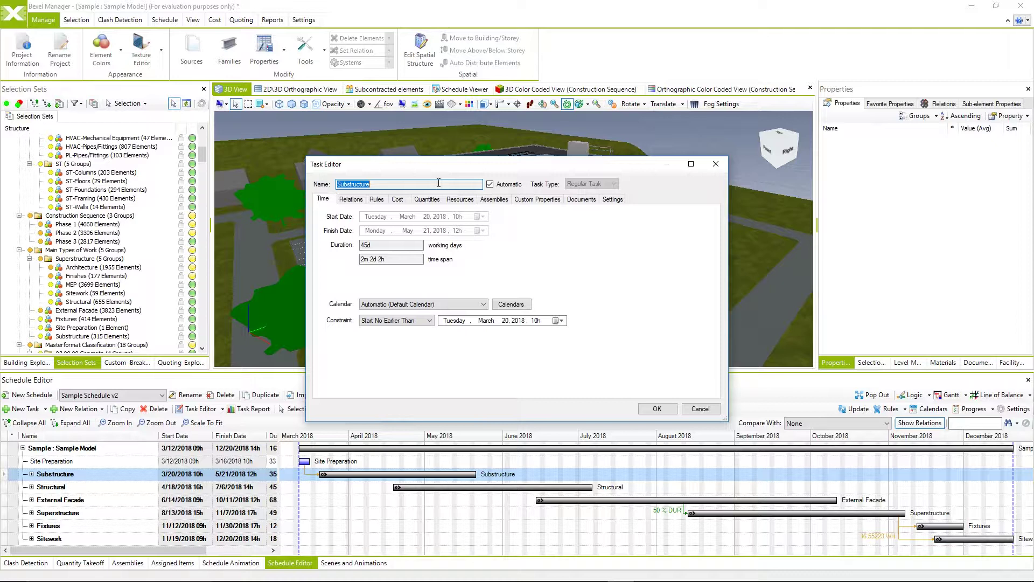
pyautogui.click(490, 184)
pyautogui.click(444, 184)
pyautogui.press('Home')
pyautogui.write('A')
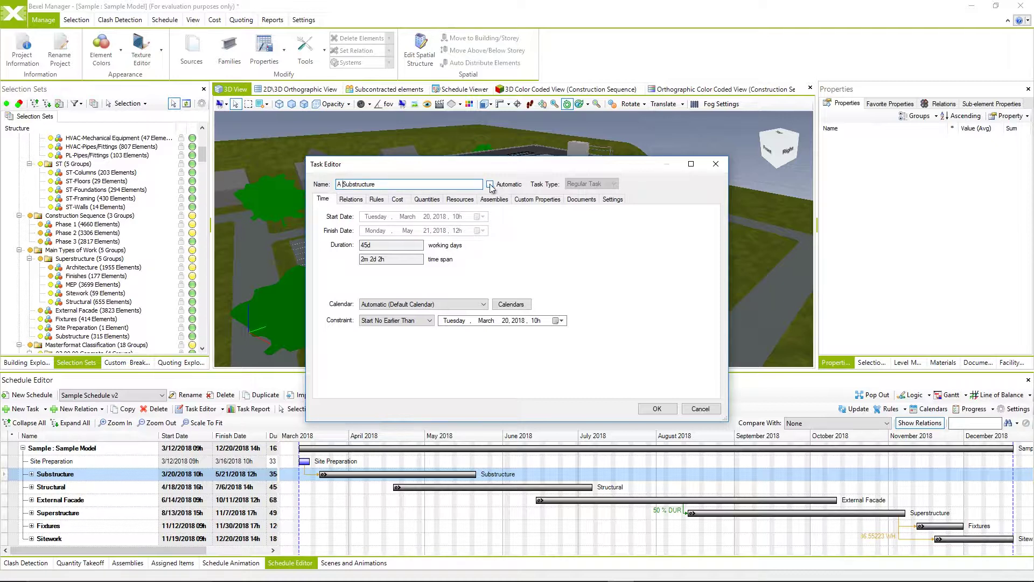
pyautogui.click(490, 184)
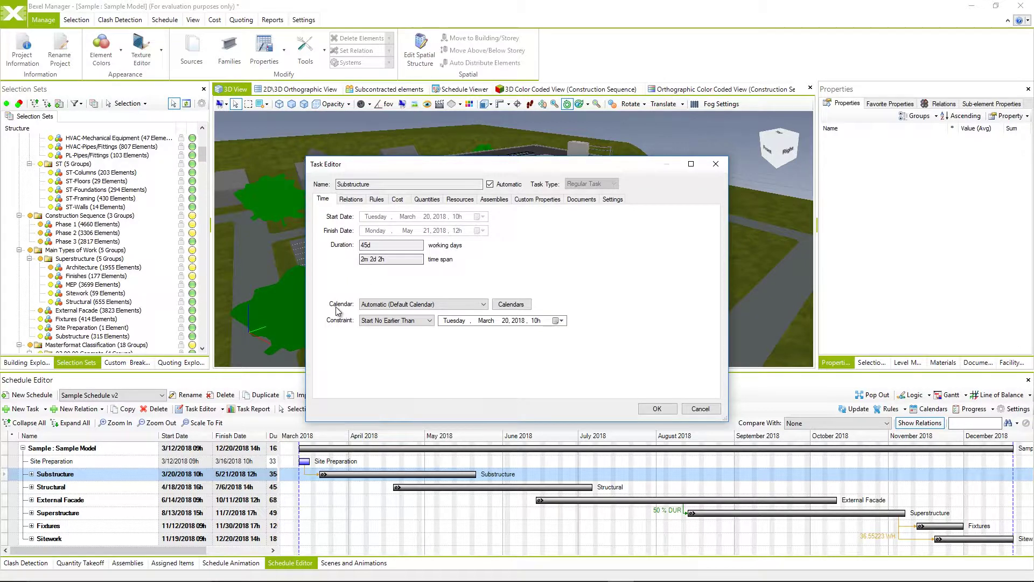
# Step: Review the Calendar and Constraint options, keeping Start No Earlier Than as the constraint
pyautogui.click(483, 305)
pyautogui.click(483, 305)
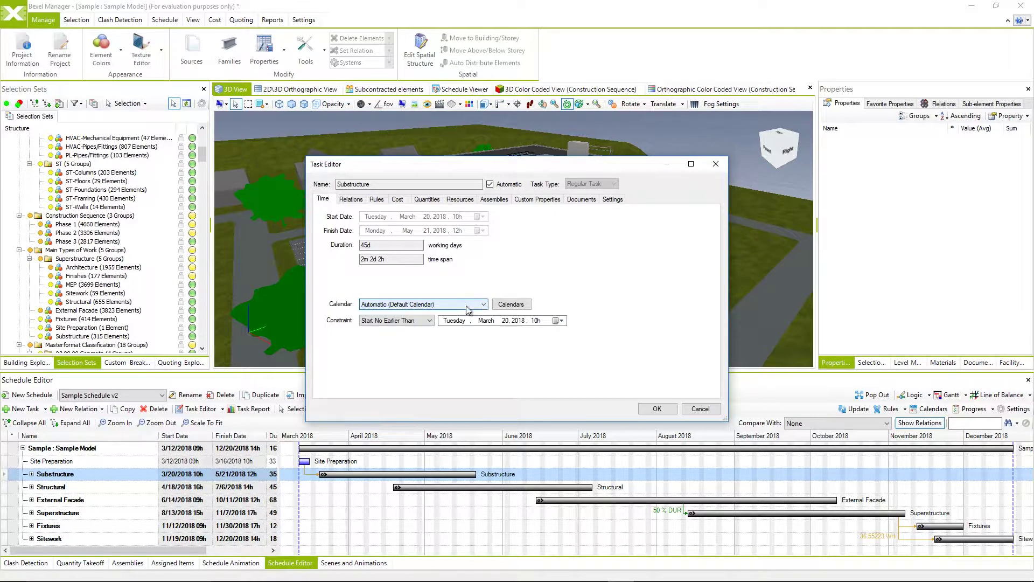
pyautogui.click(425, 320)
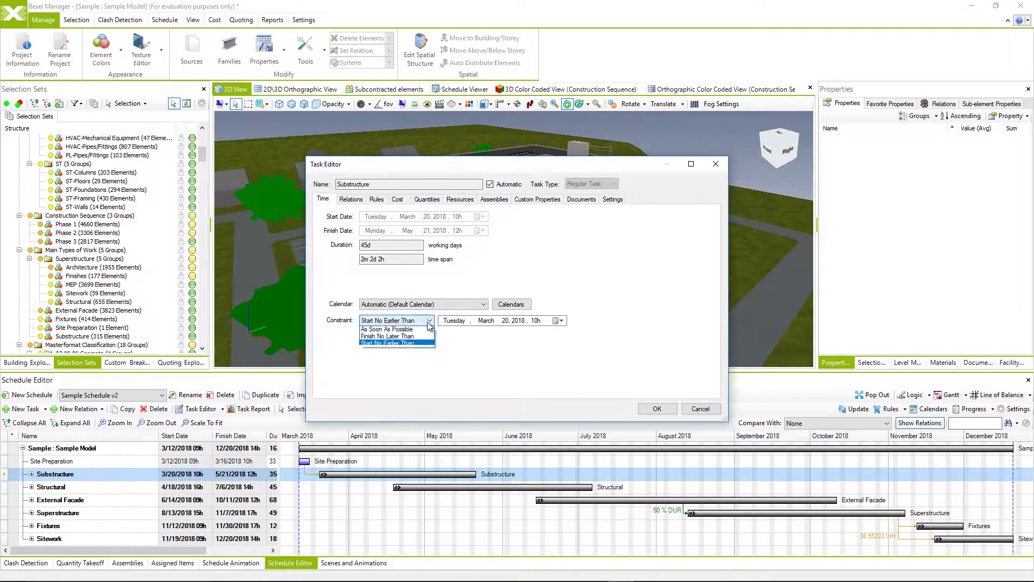
pyautogui.click(453, 361)
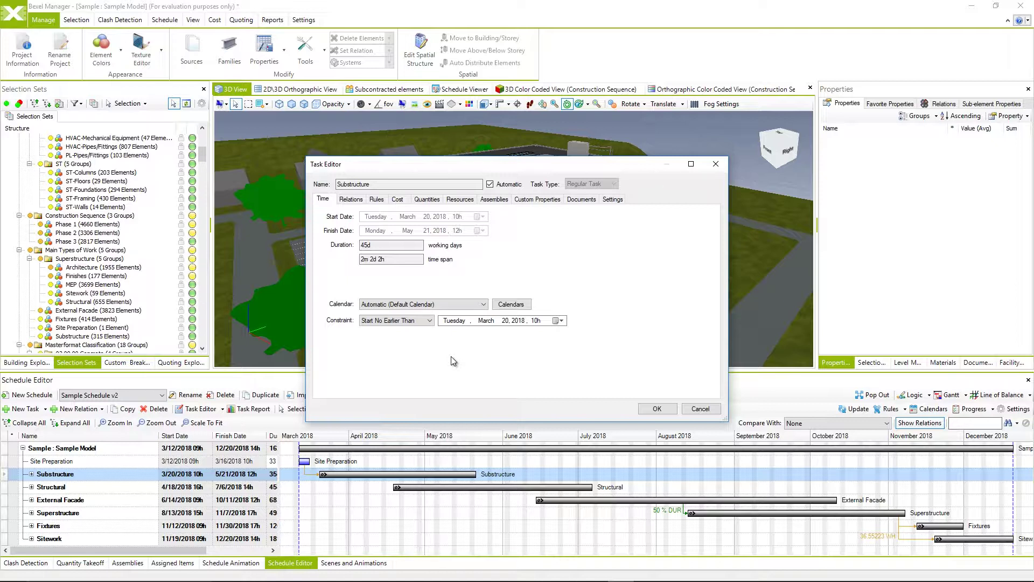
# Step: Show the Relations tab and review the New and relation filter options, keeping all relations
pyautogui.click(352, 200)
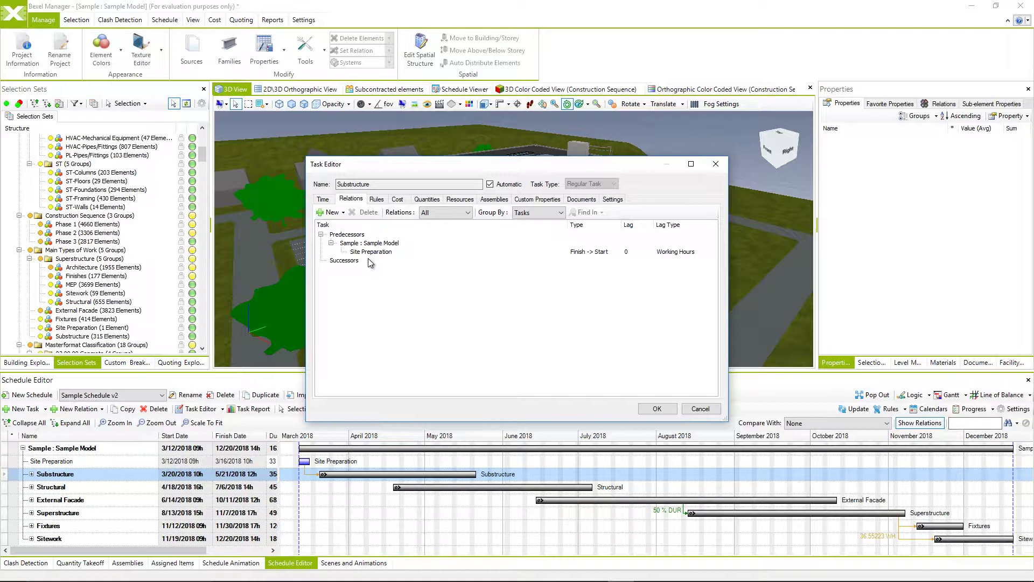
pyautogui.click(331, 212)
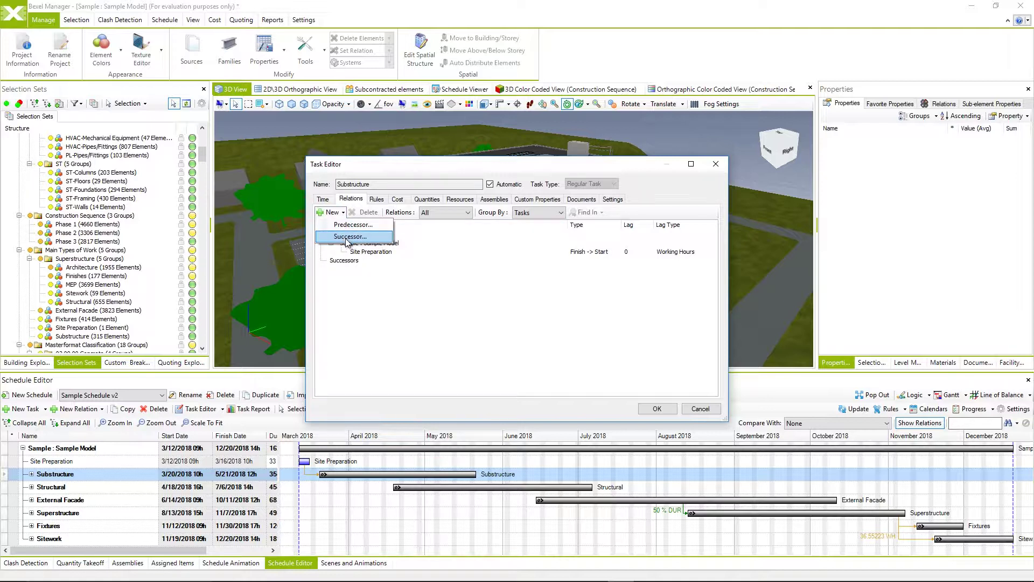
pyautogui.click(385, 270)
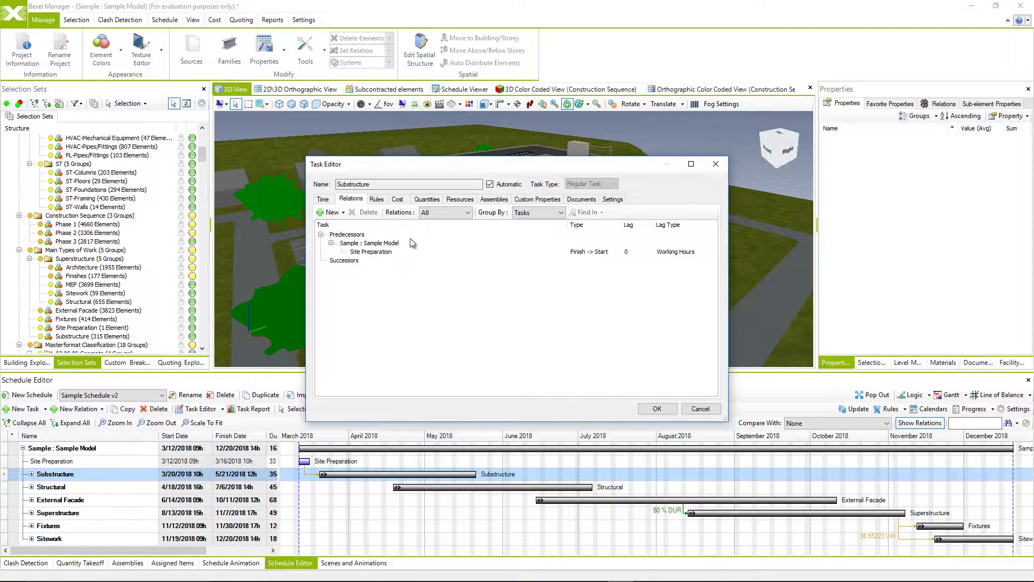
pyautogui.click(466, 215)
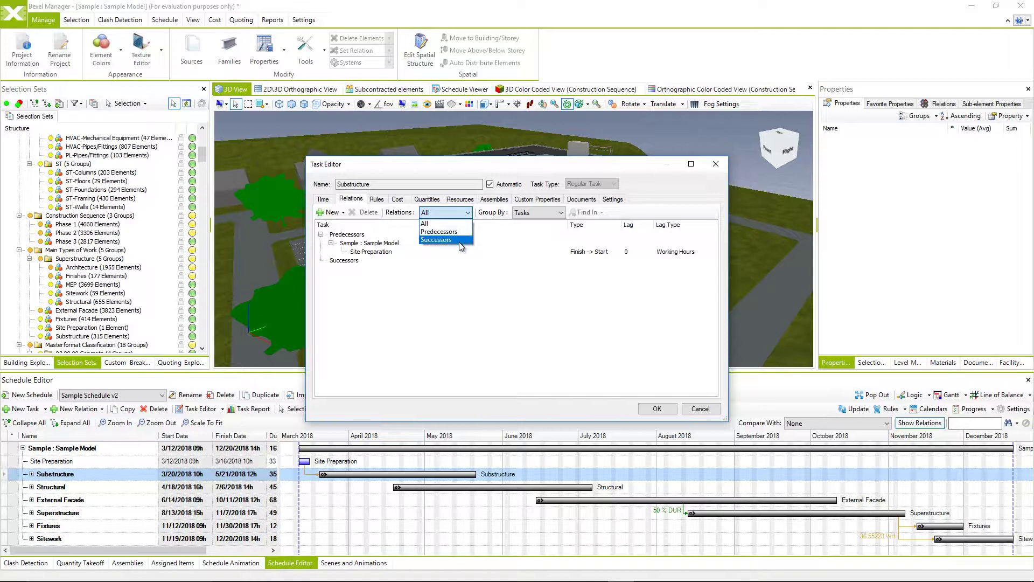
pyautogui.click(463, 260)
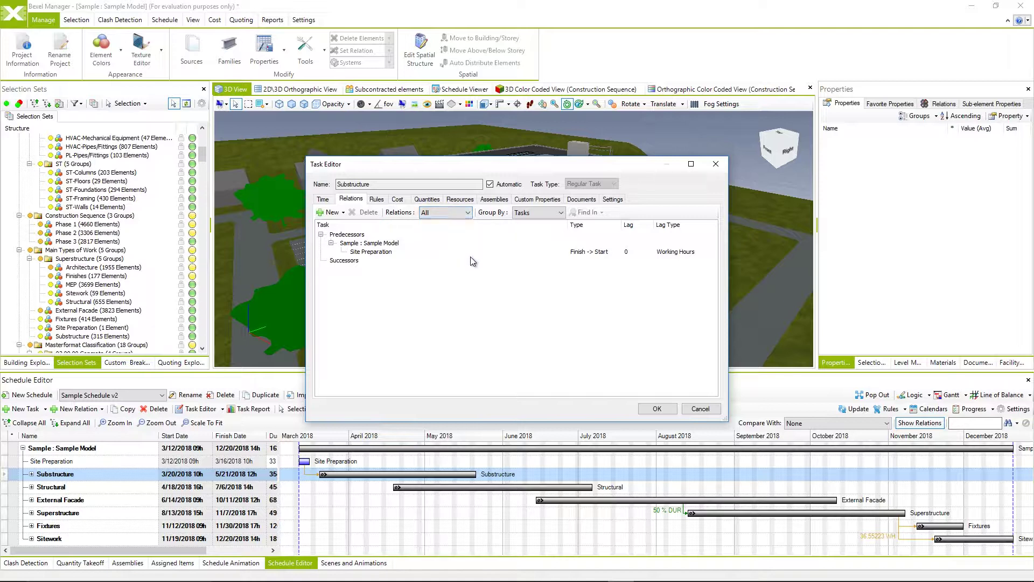
# Step: Keep relations grouped by Tasks, select the Site Preparation predecessor and open Find In
pyautogui.click(562, 215)
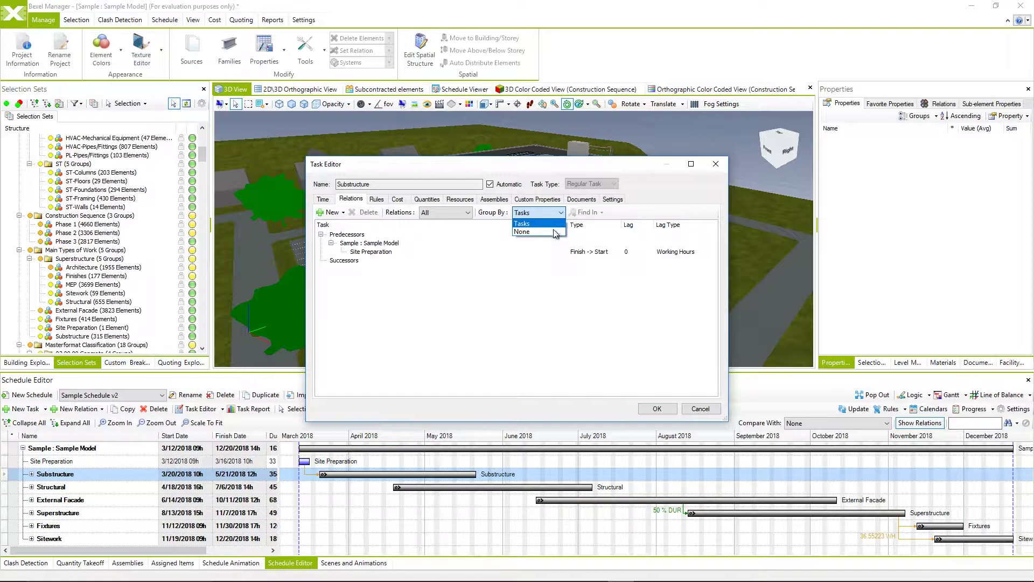
pyautogui.click(547, 266)
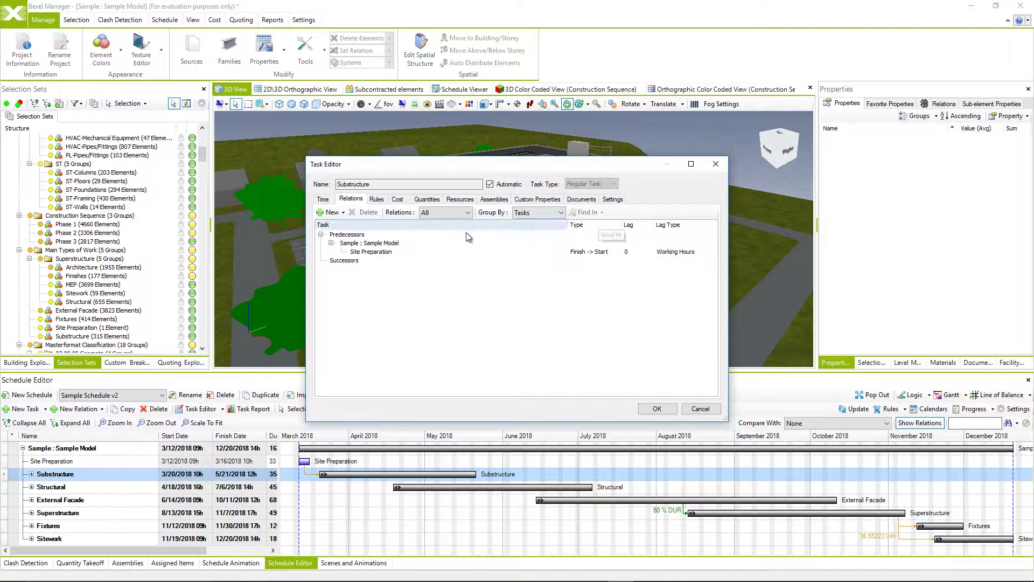
pyautogui.click(391, 253)
pyautogui.click(602, 213)
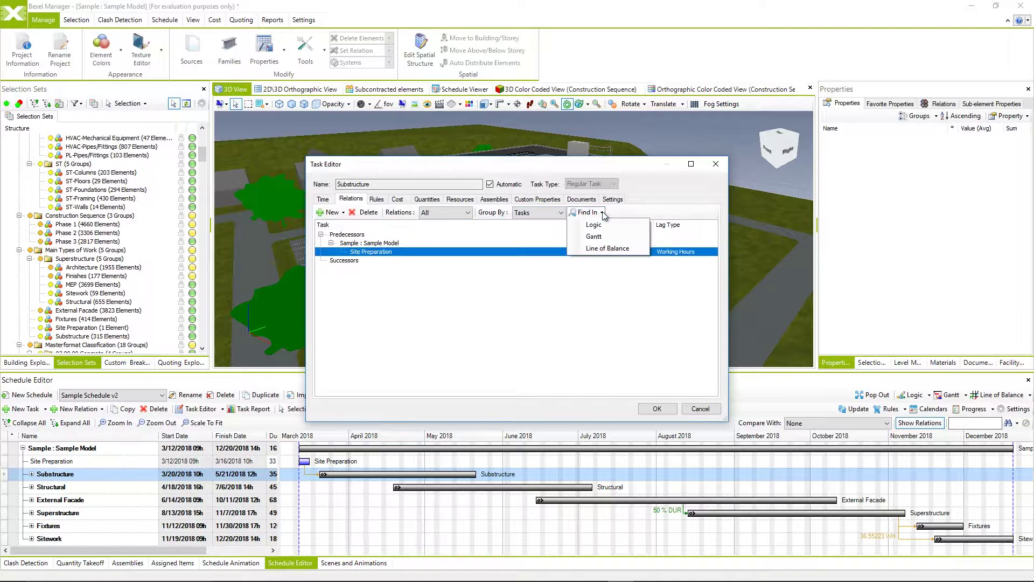
# Step: Locate Site Preparation in the Logic view and Gantt chart, then show the Rules tab
pyautogui.click(603, 225)
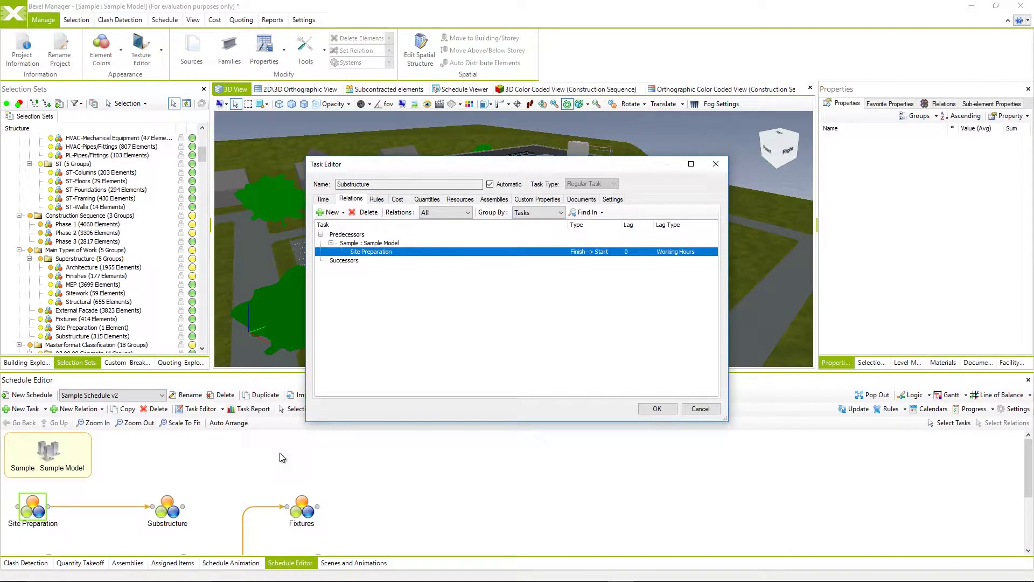
pyautogui.click(600, 216)
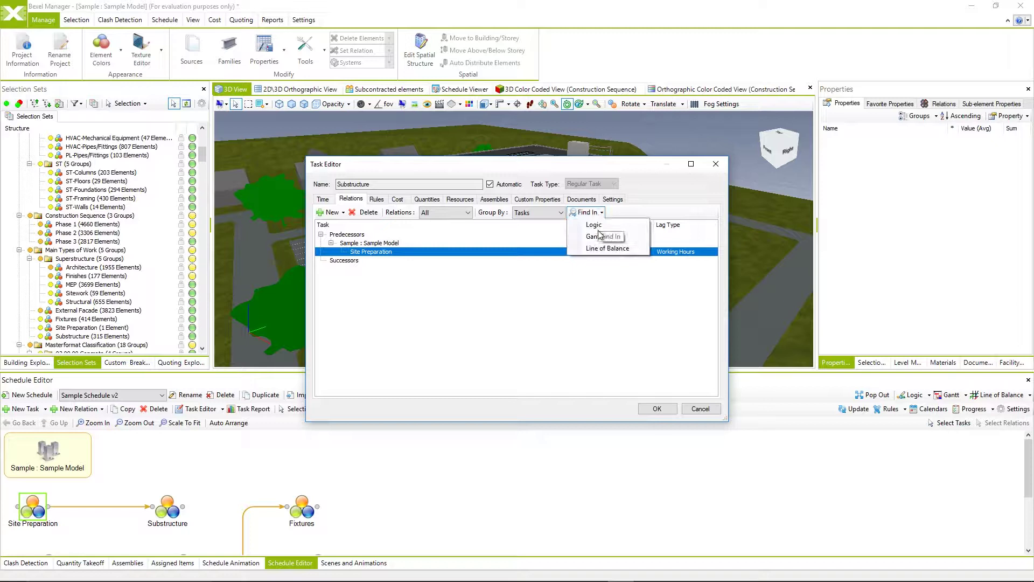
pyautogui.click(600, 237)
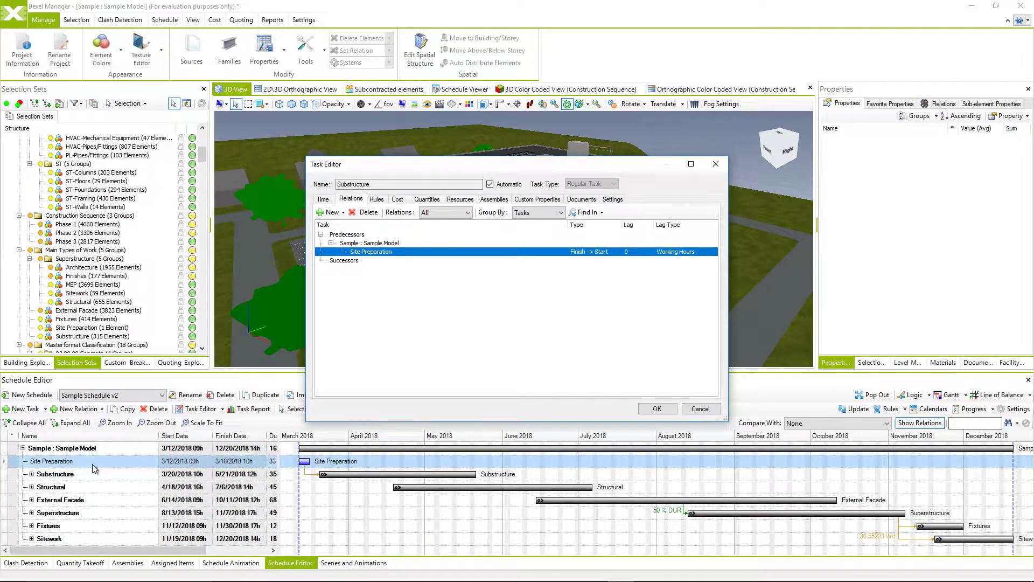
pyautogui.click(377, 199)
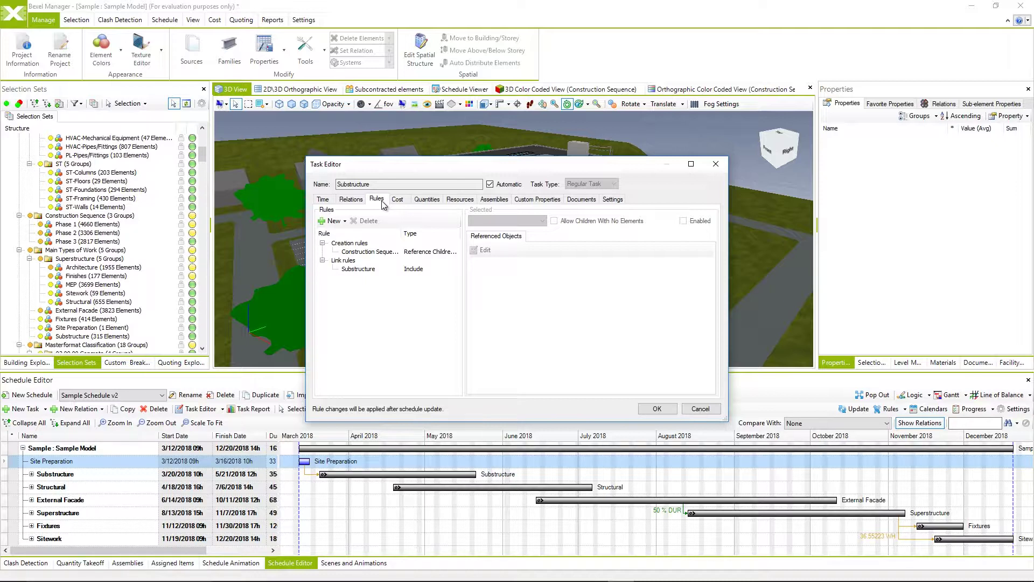
pyautogui.click(344, 221)
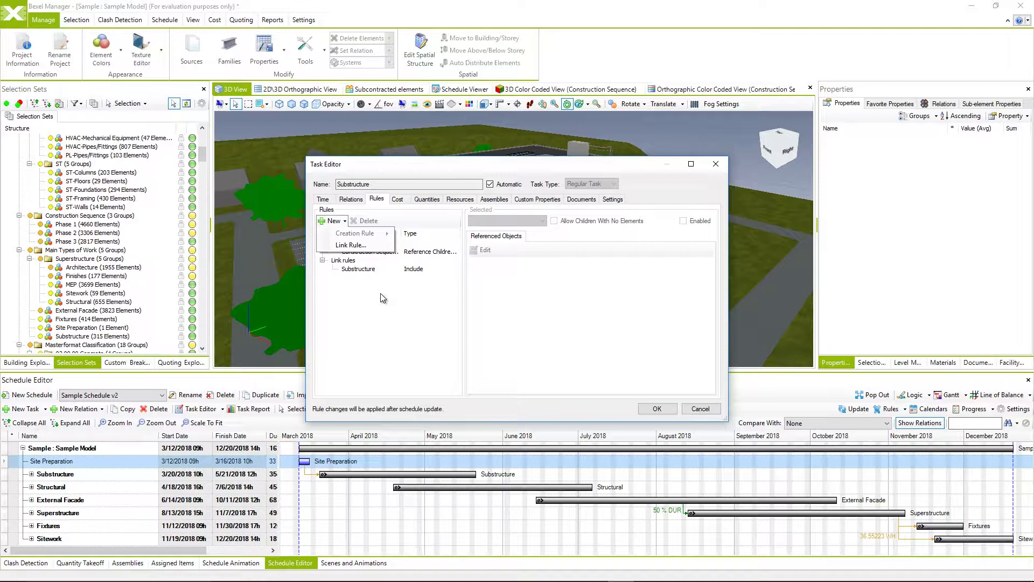
pyautogui.click(380, 294)
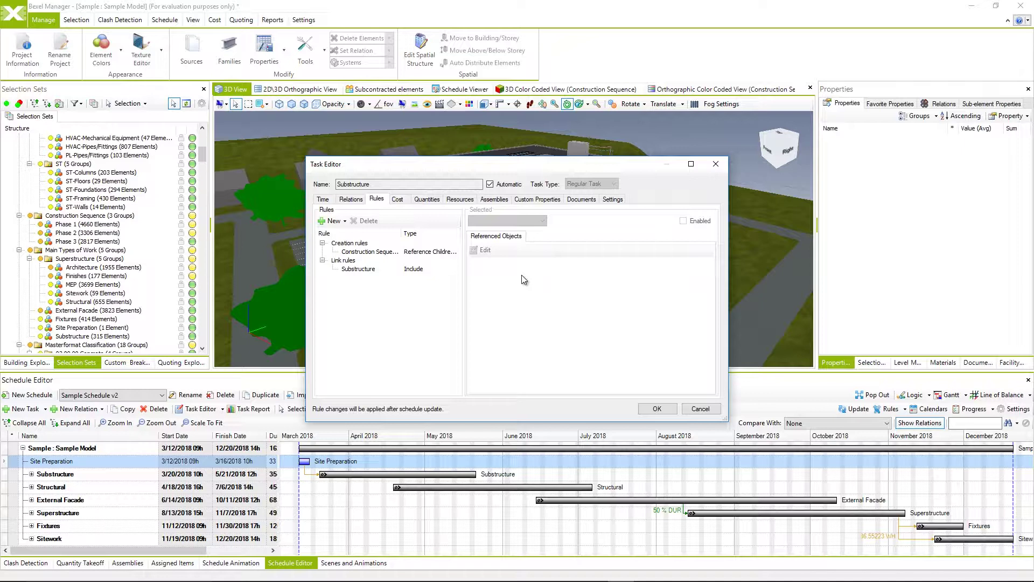
# Step: Review Substructure's $537,248.47 cost breakdown on the Cost tab
pyautogui.click(405, 202)
pyautogui.scroll(-1, 423, 248)
pyautogui.scroll(-1, 424, 249)
pyautogui.scroll(1, 424, 249)
pyautogui.scroll(1, 423, 249)
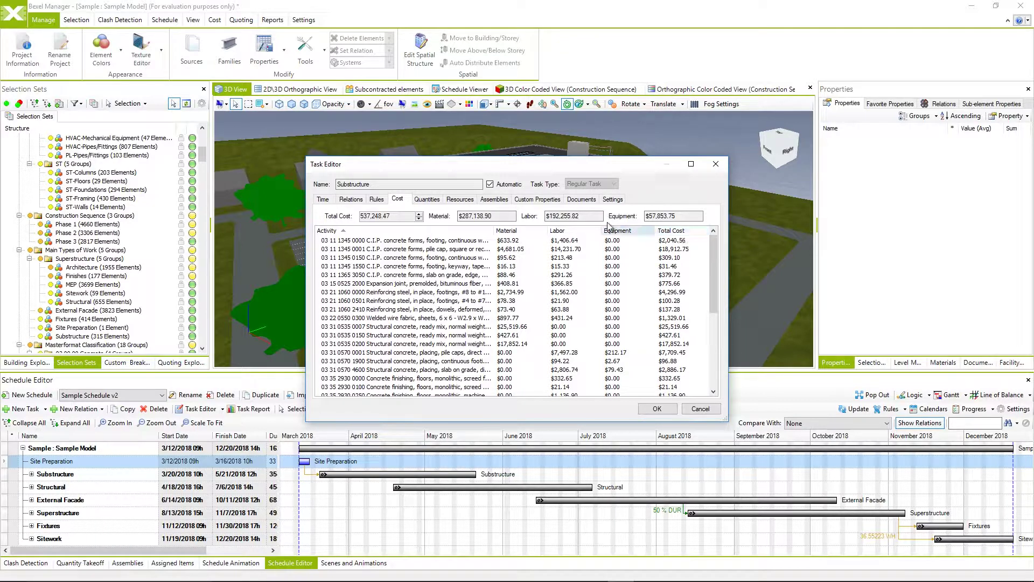
# Step: List the task's concrete, reinforcing and excavation quantities with units on the Quantities tab
pyautogui.click(426, 198)
pyautogui.scroll(-2, 443, 250)
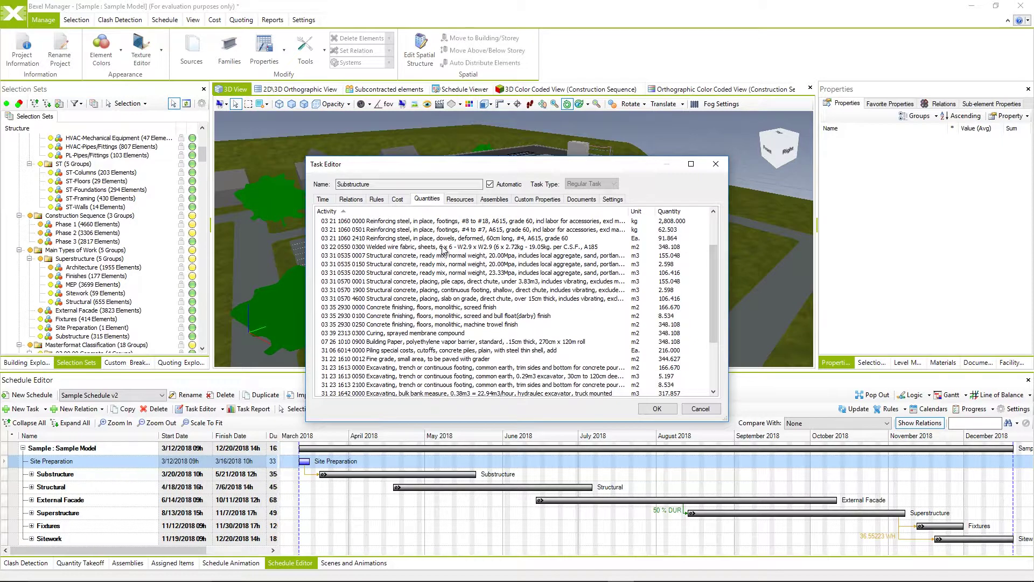
pyautogui.scroll(1, 443, 250)
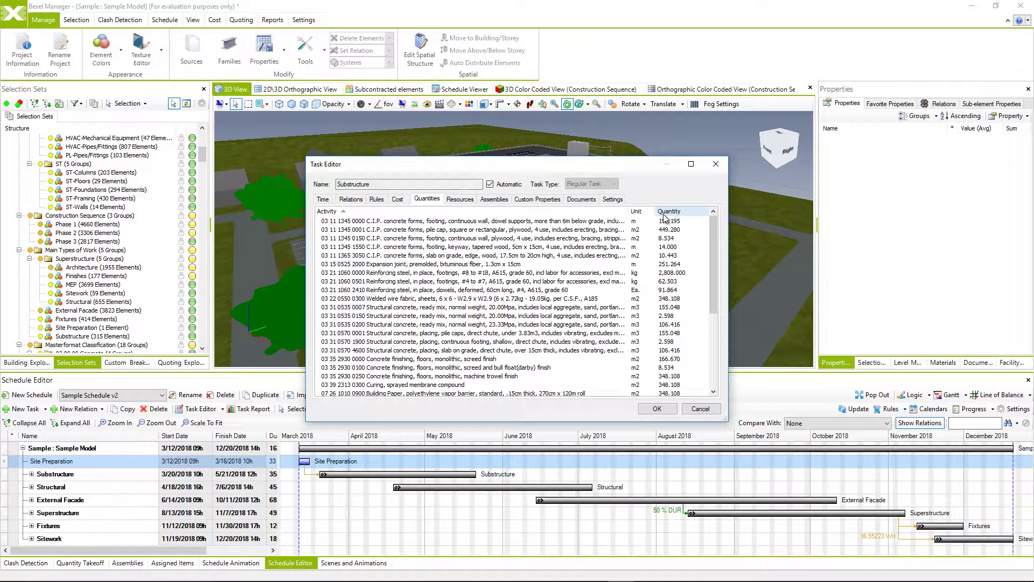
# Step: Review the labor and equipment resources, then list the six assemblies with quantities and costs
pyautogui.click(461, 200)
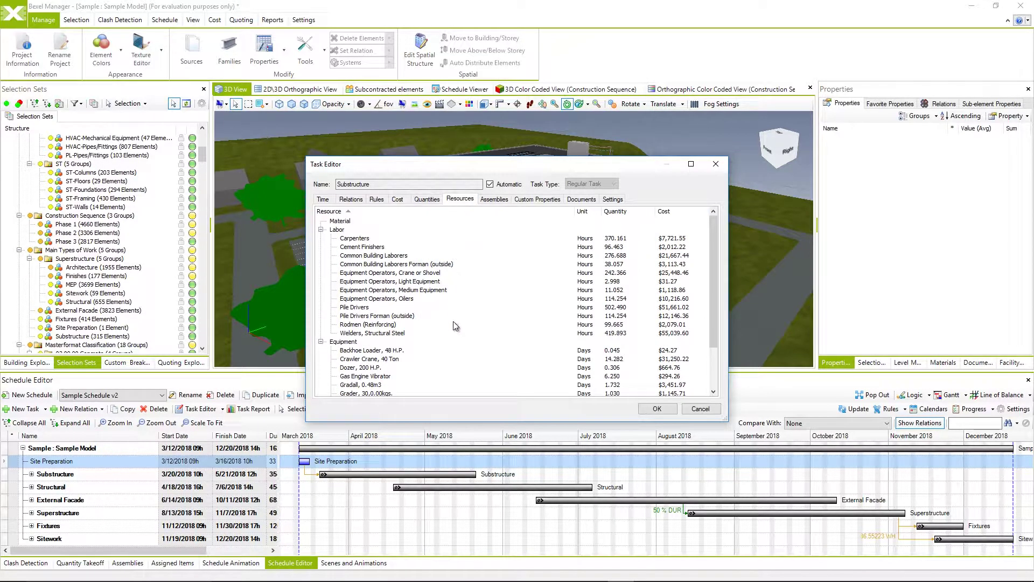
pyautogui.scroll(-1, 456, 337)
pyautogui.scroll(-1, 454, 333)
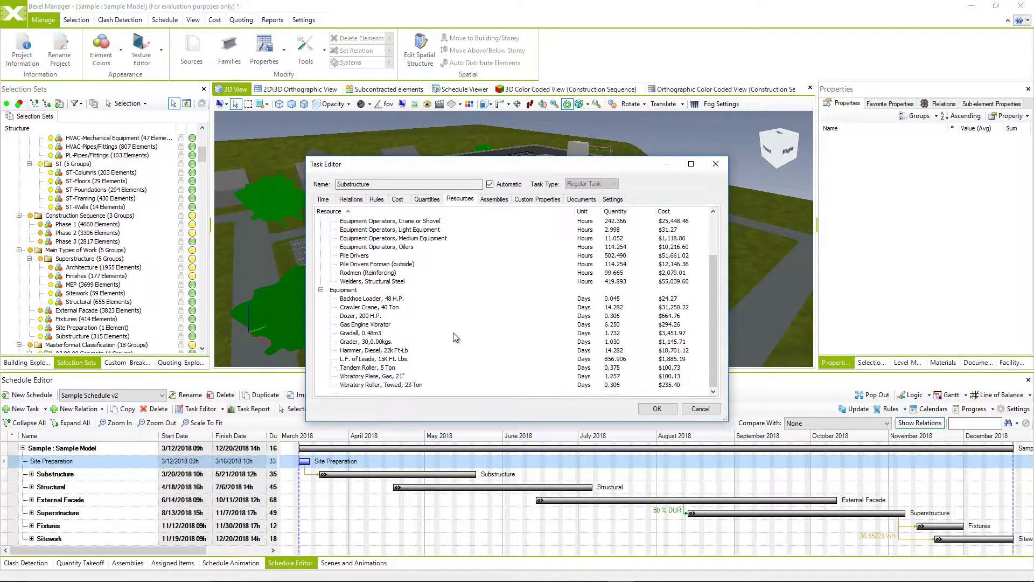
pyautogui.scroll(2, 453, 332)
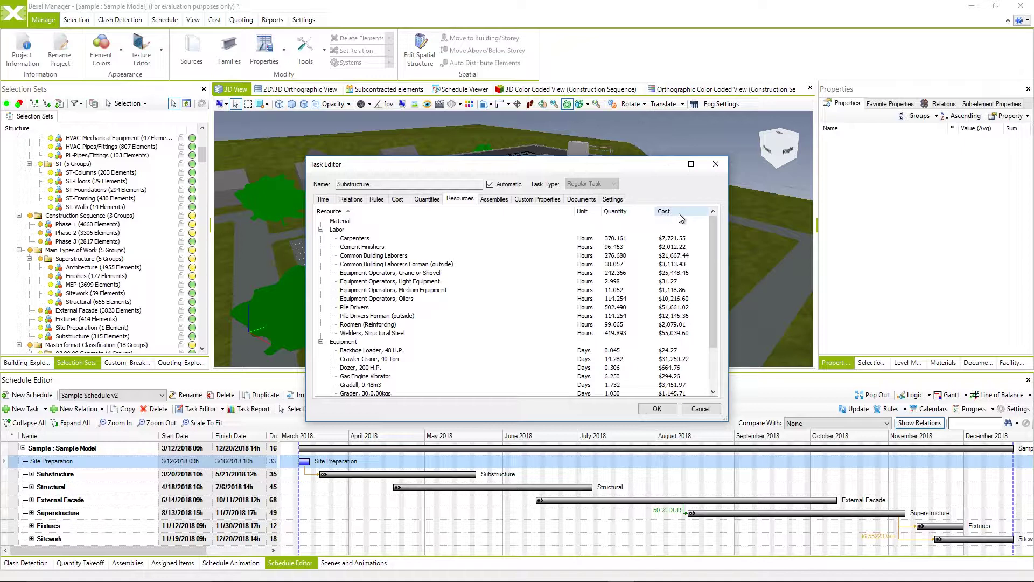
pyautogui.click(494, 199)
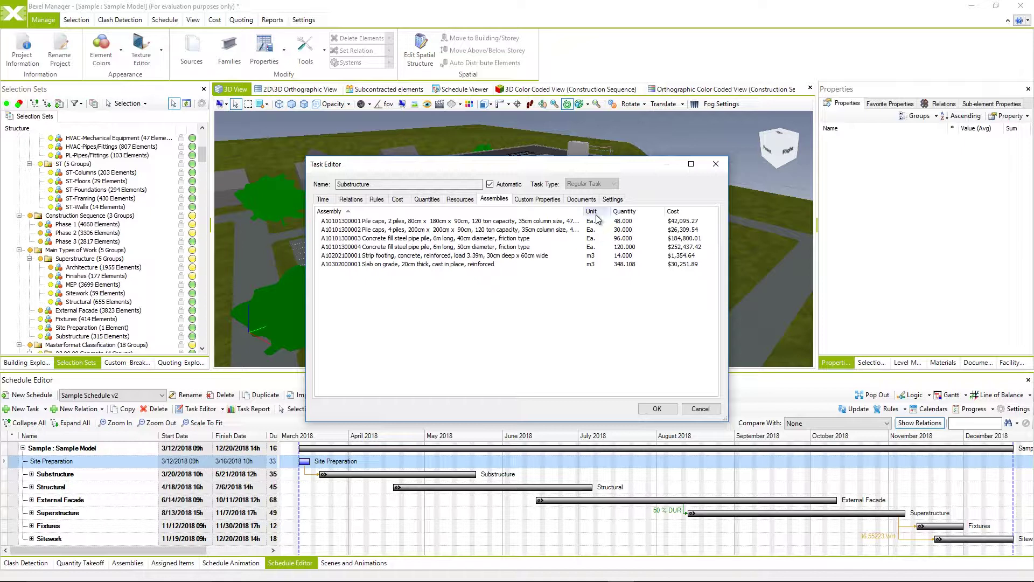
# Step: Check the empty custom properties, then show the documents holding only a Project folder
pyautogui.click(550, 201)
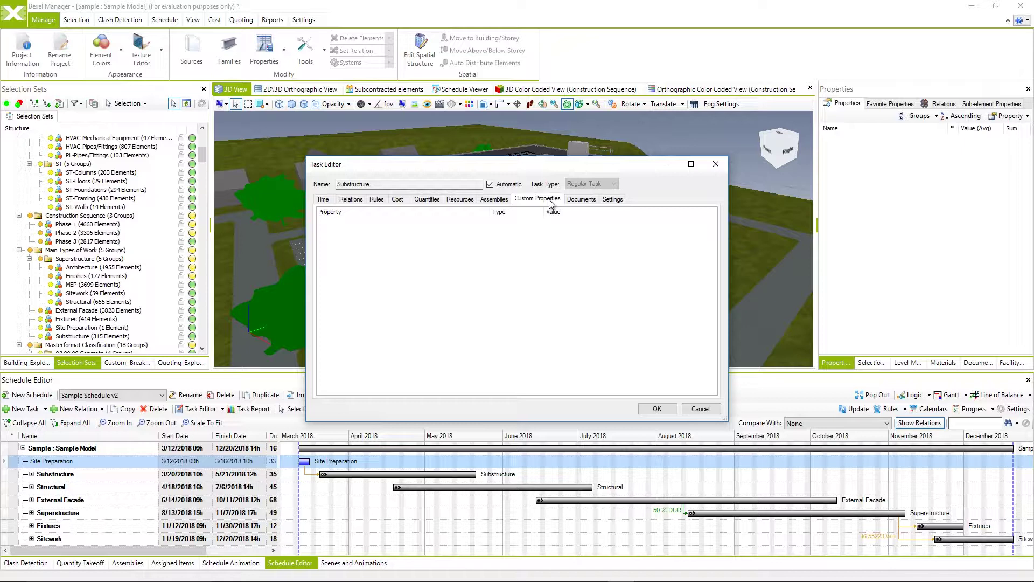
pyautogui.click(590, 202)
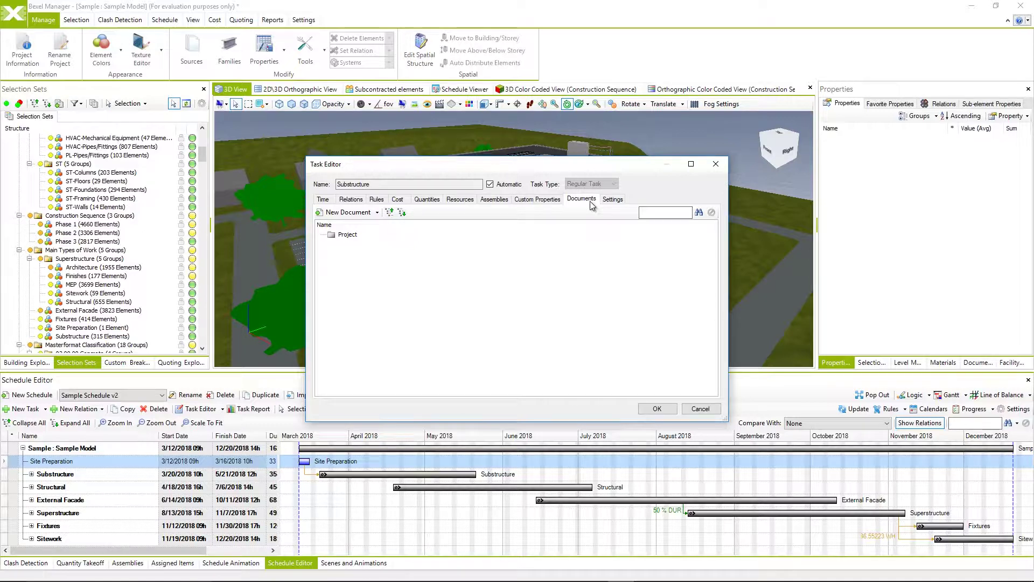
# Step: Show the Settings tab with Work, Color and Animation all Automatic
pyautogui.click(609, 200)
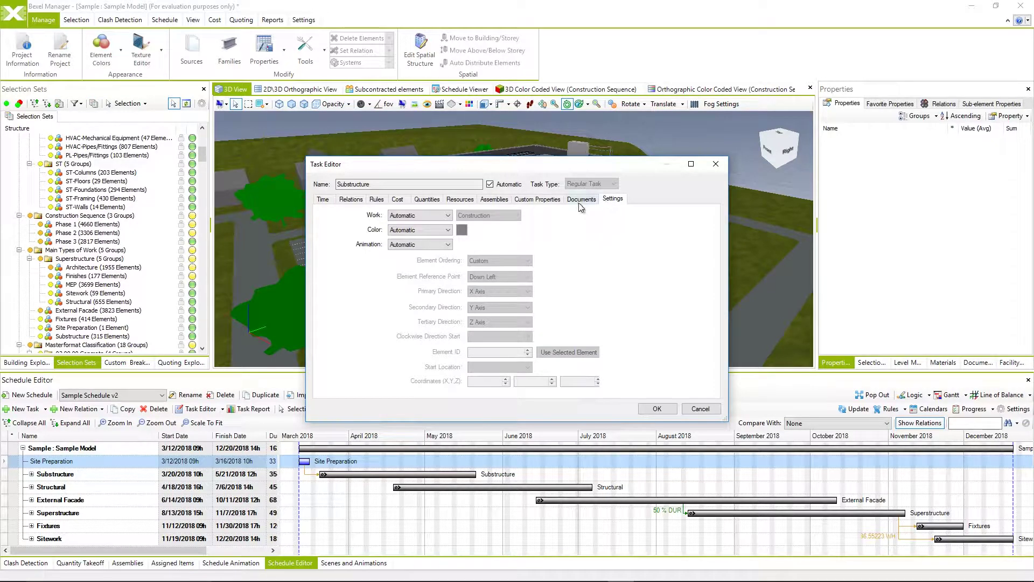